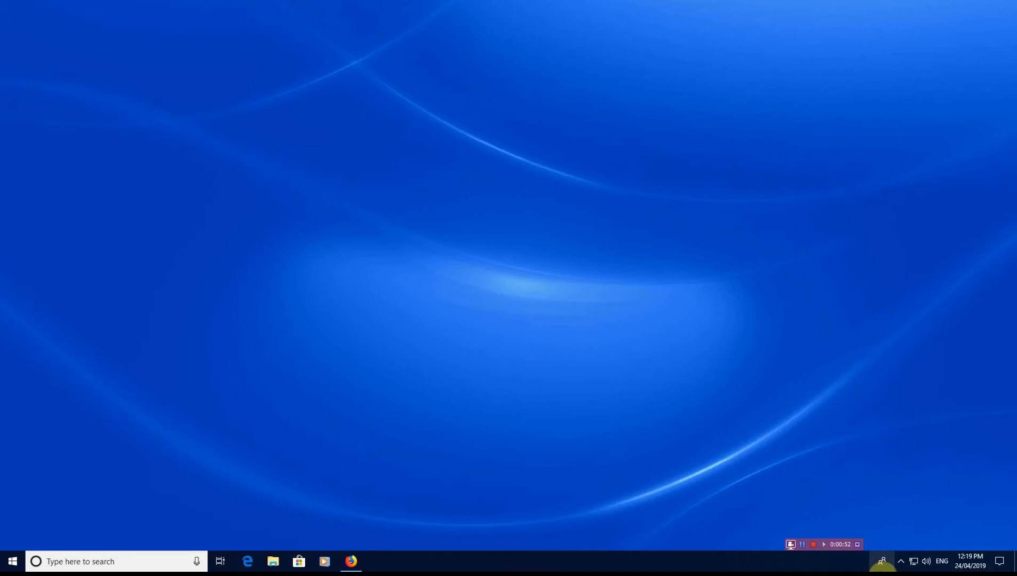
Switch to QuickBooks in Firefox and open the Customers list from the sample company's Sales section
left_click(351, 561)
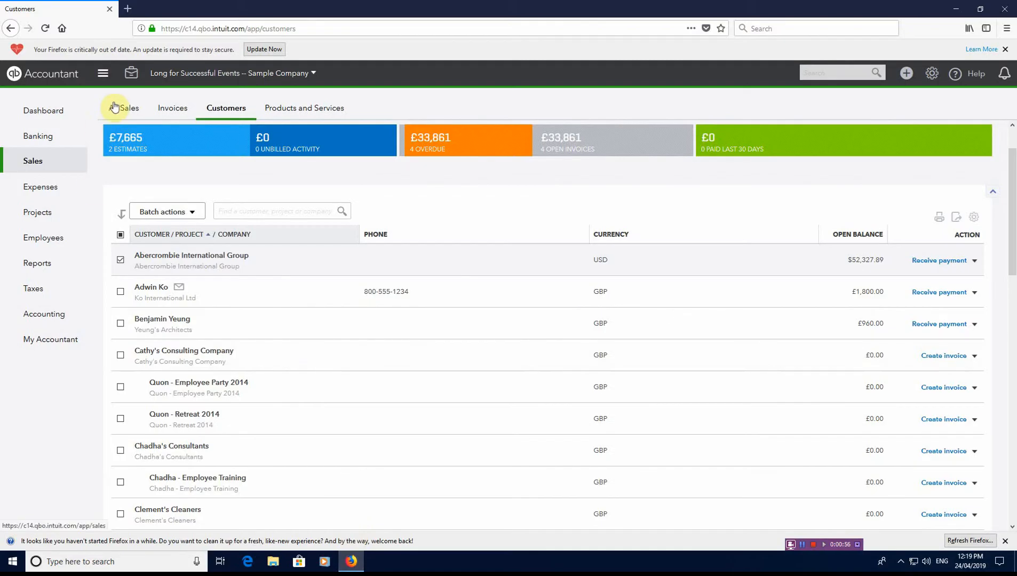
left_click(32, 108)
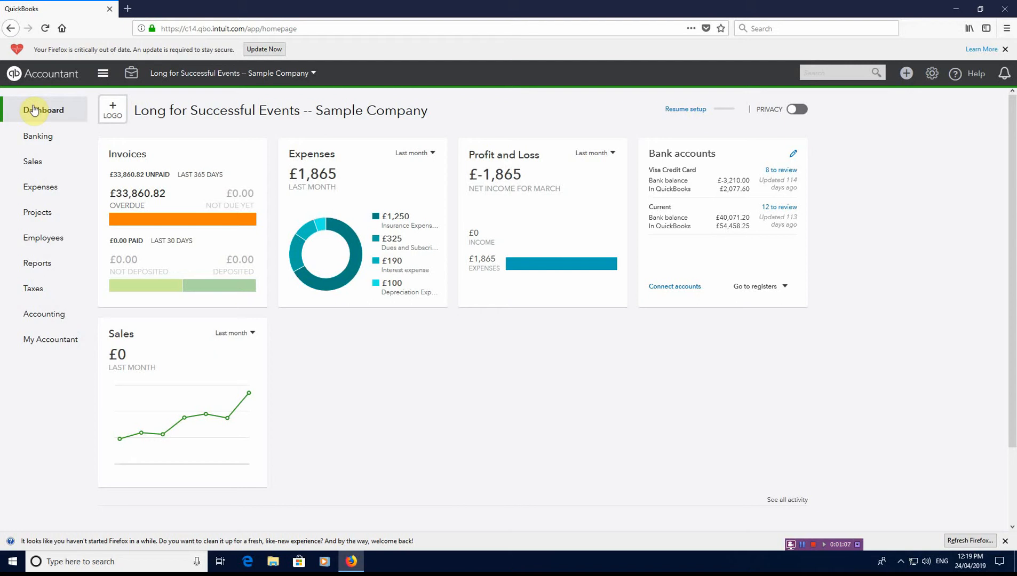
mouse_move(48, 163)
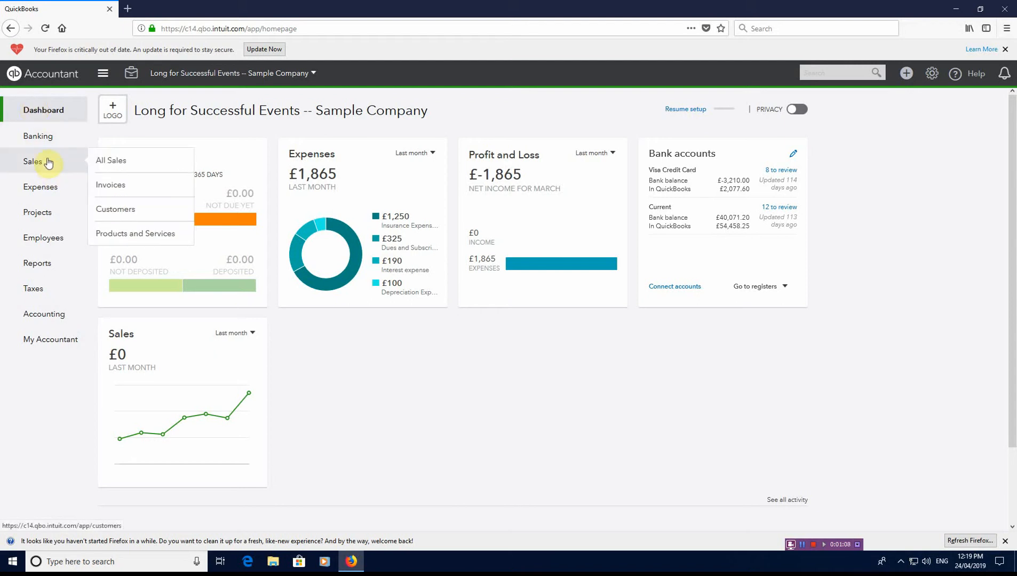
left_click(124, 215)
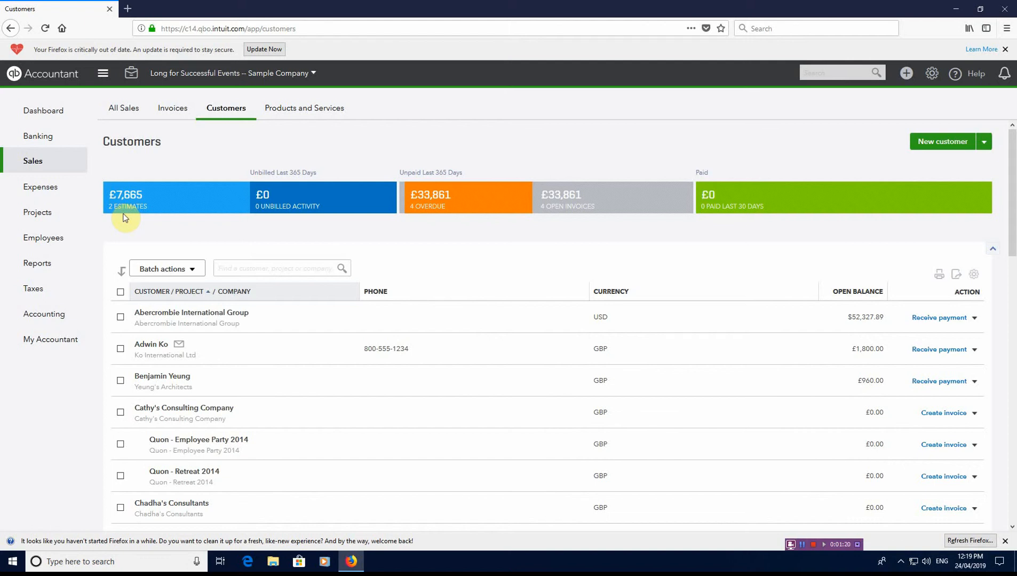
left_click(120, 349)
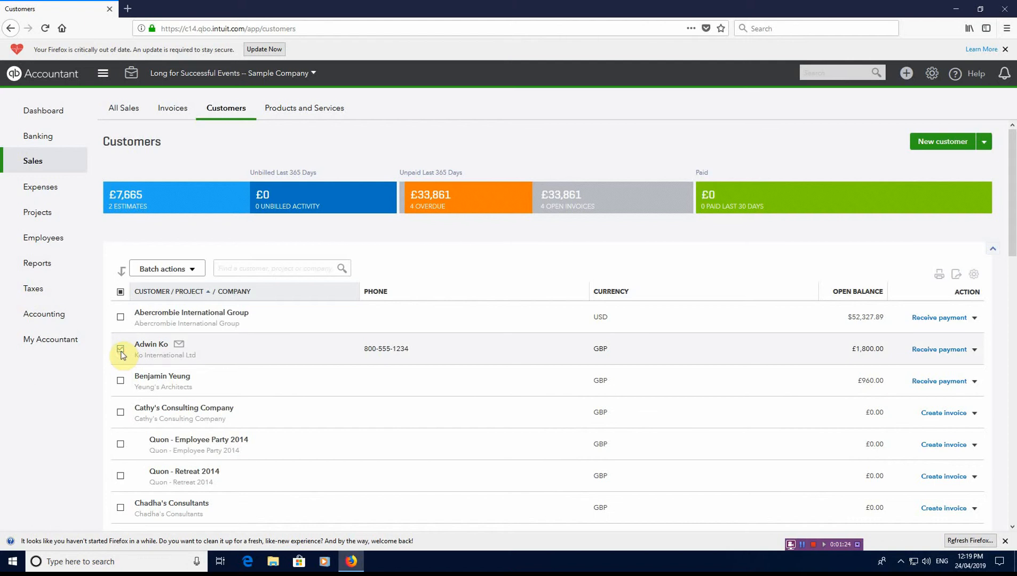
left_click(189, 270)
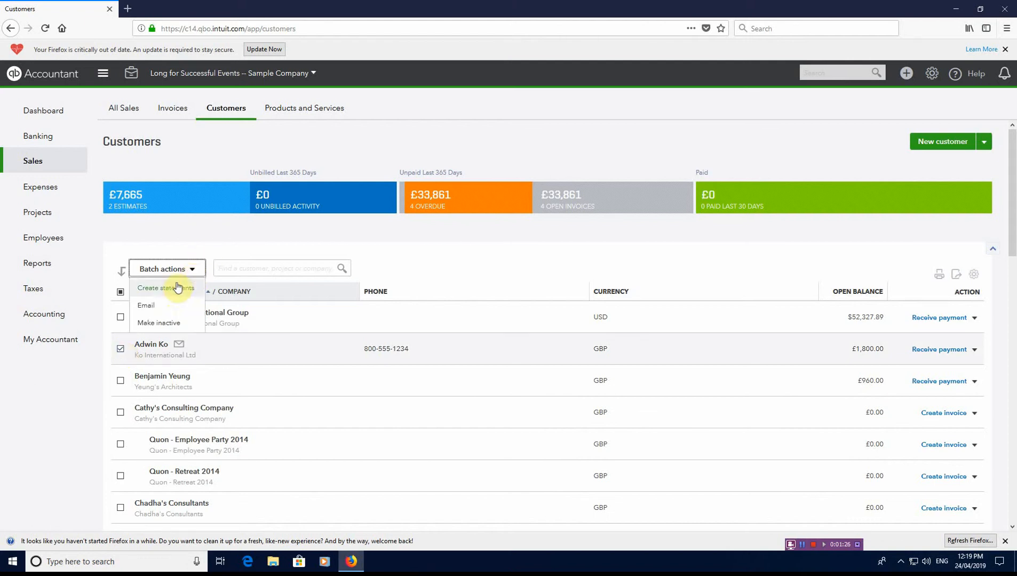
left_click(187, 268)
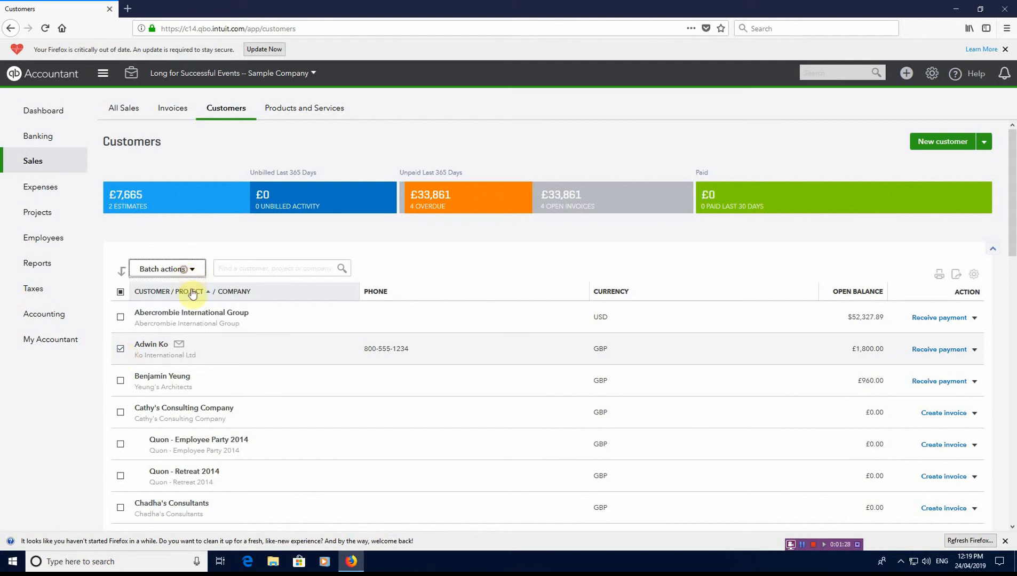
left_click(120, 348)
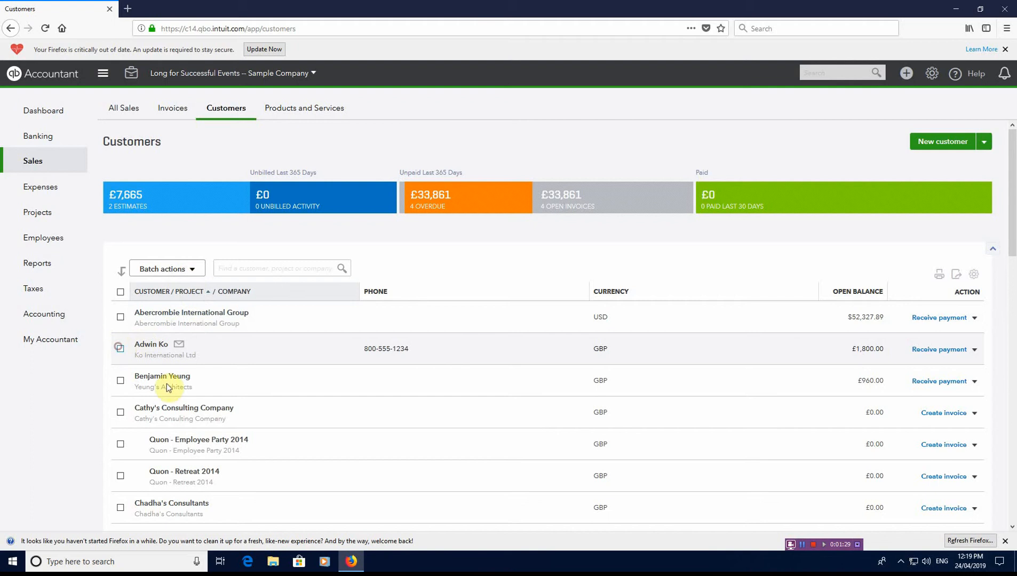
Start a statement for the Ko International Ltd customer with the statement type Transaction Statement
left_click(974, 351)
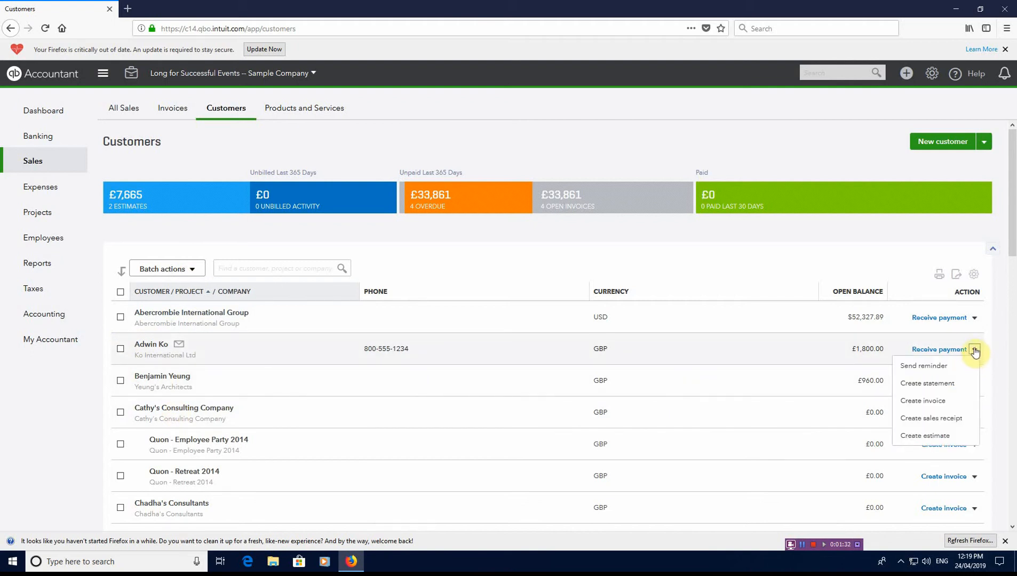
left_click(942, 383)
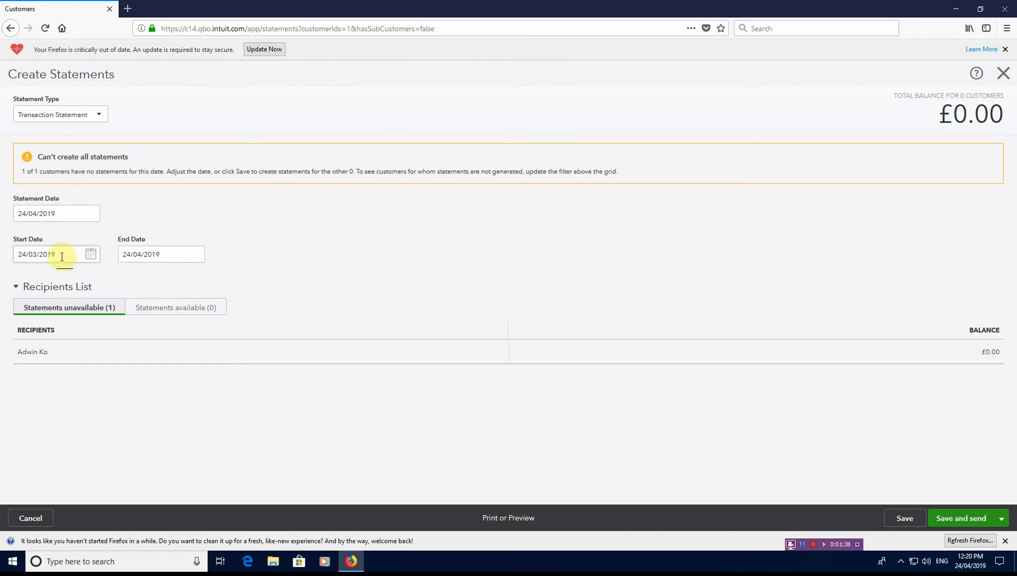
left_click(97, 116)
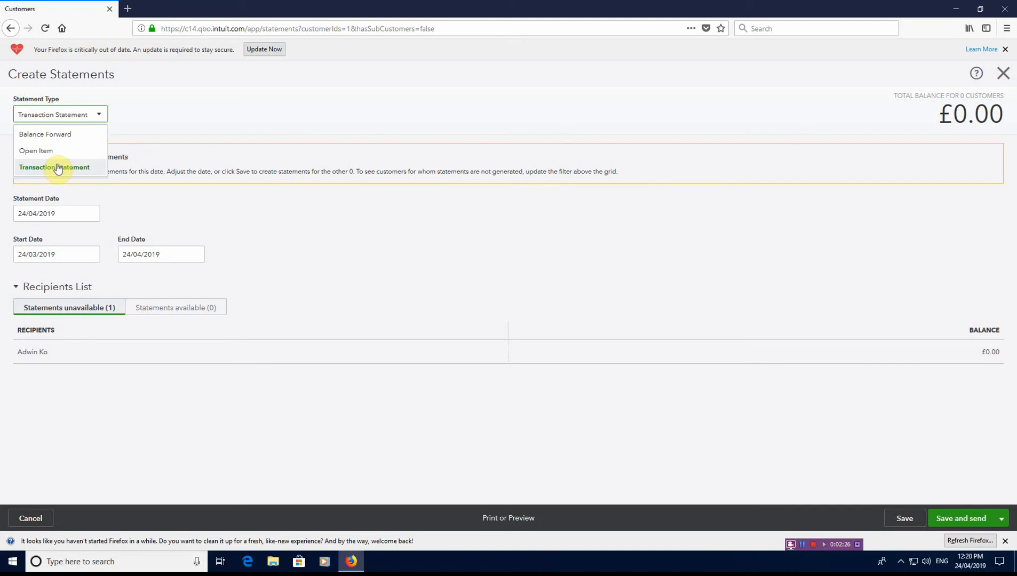
left_click(58, 168)
Set the statement's start date to 01/11/2018 and apply the new date range
left_click(66, 254)
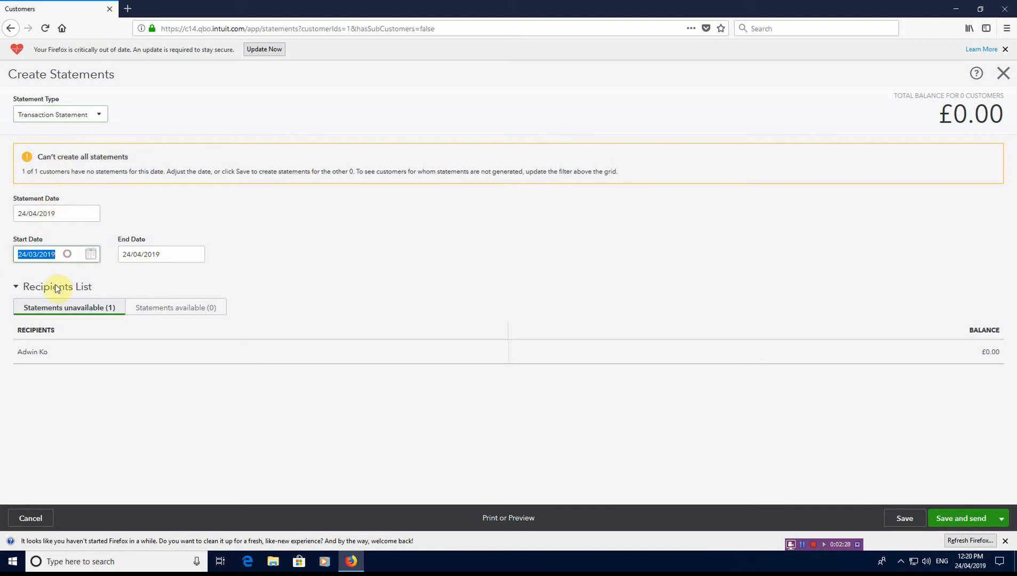
type("01/")
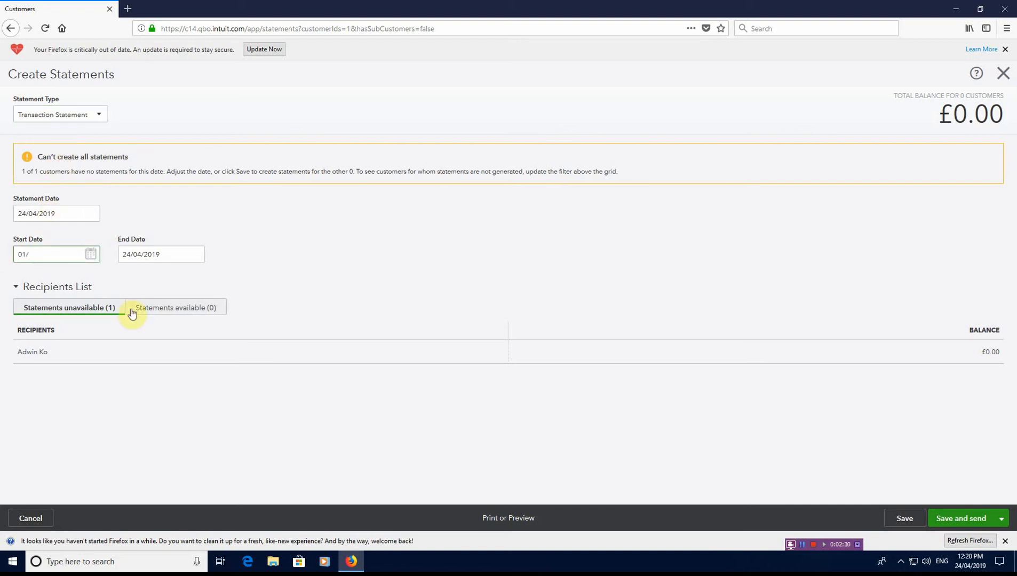
type("11/2018")
key("Tab")
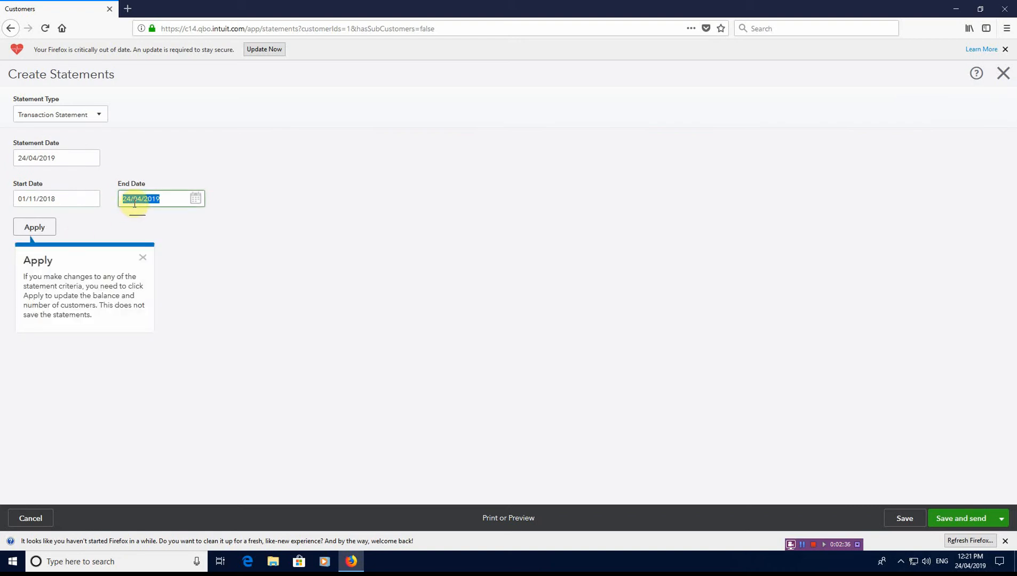
left_click(45, 228)
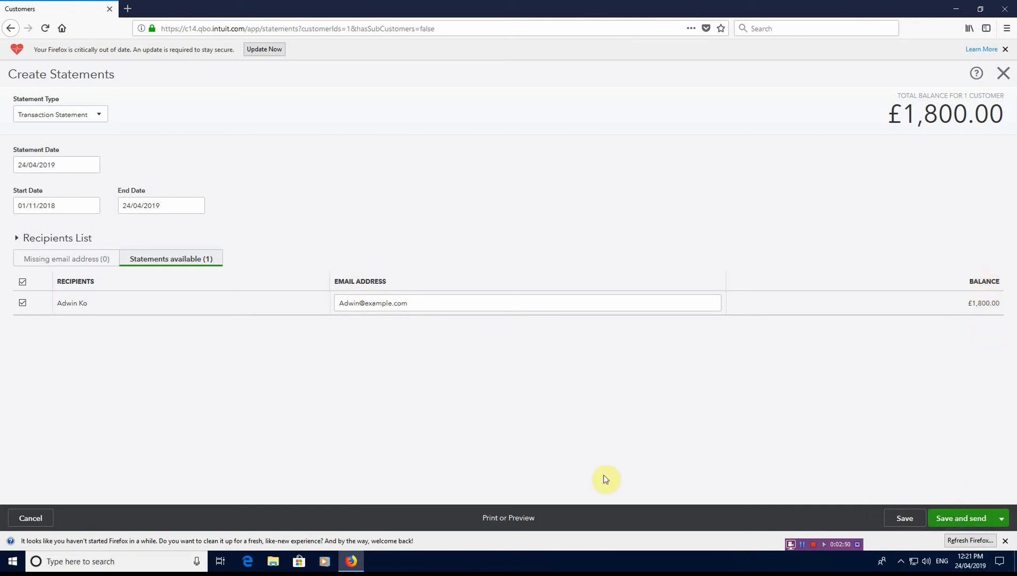
Preview the customer's printable statement from top to bottom, and leave the preview and statement form without saving
left_click(525, 521)
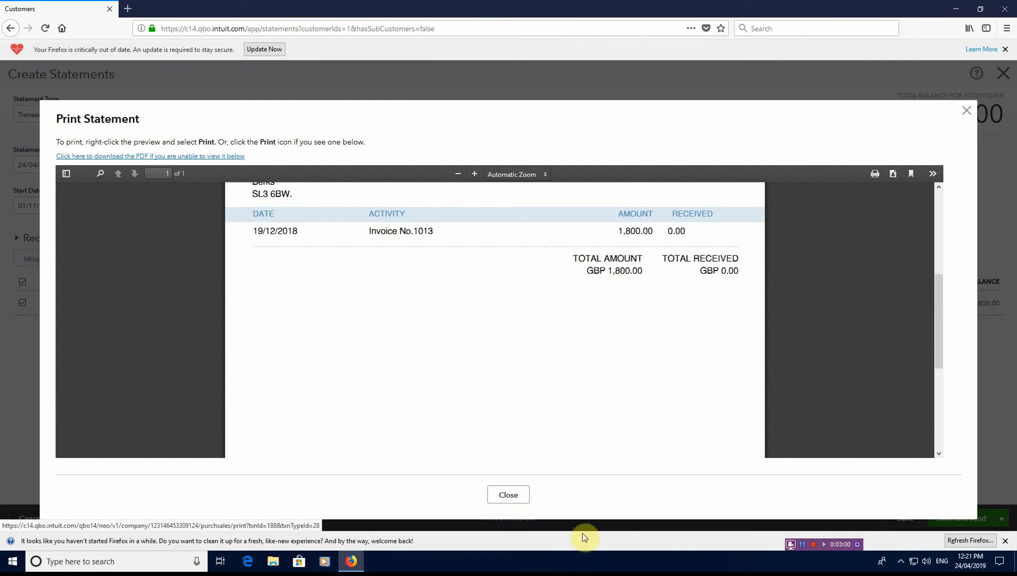
scroll(555, 426, "up", 4)
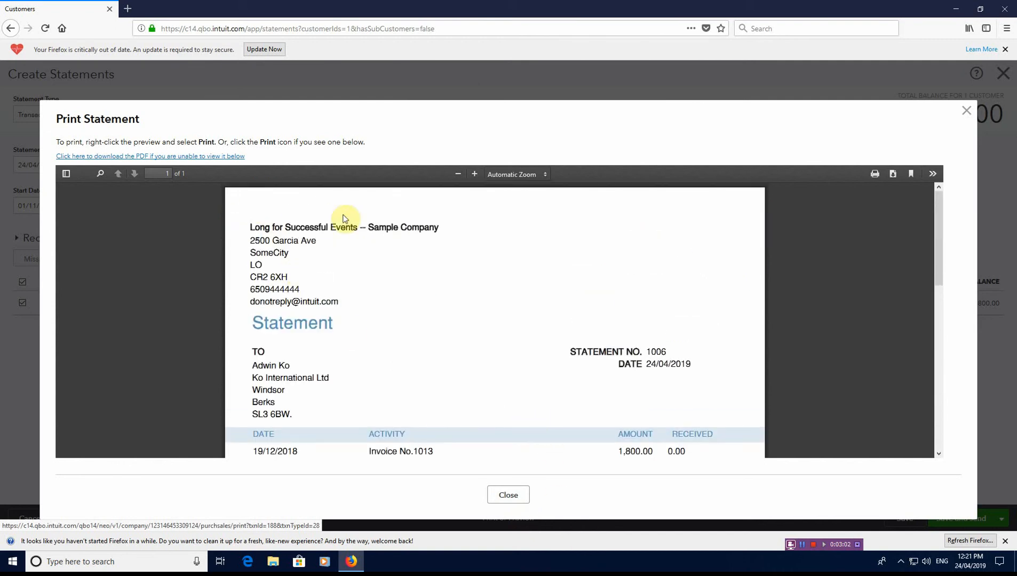
scroll(534, 348, "down", 2)
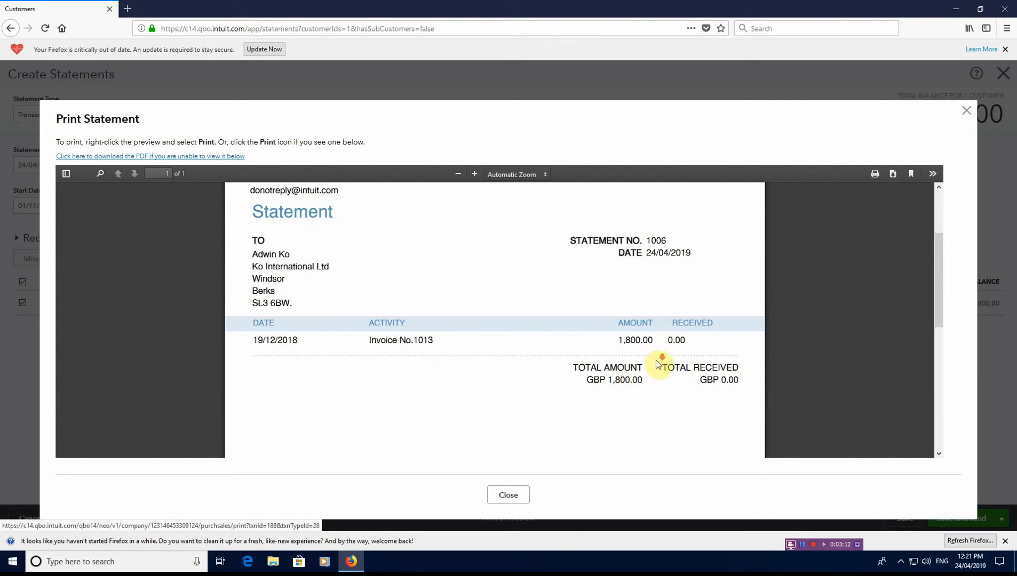
scroll(659, 363, "down", 3)
scroll(658, 363, "up", 3)
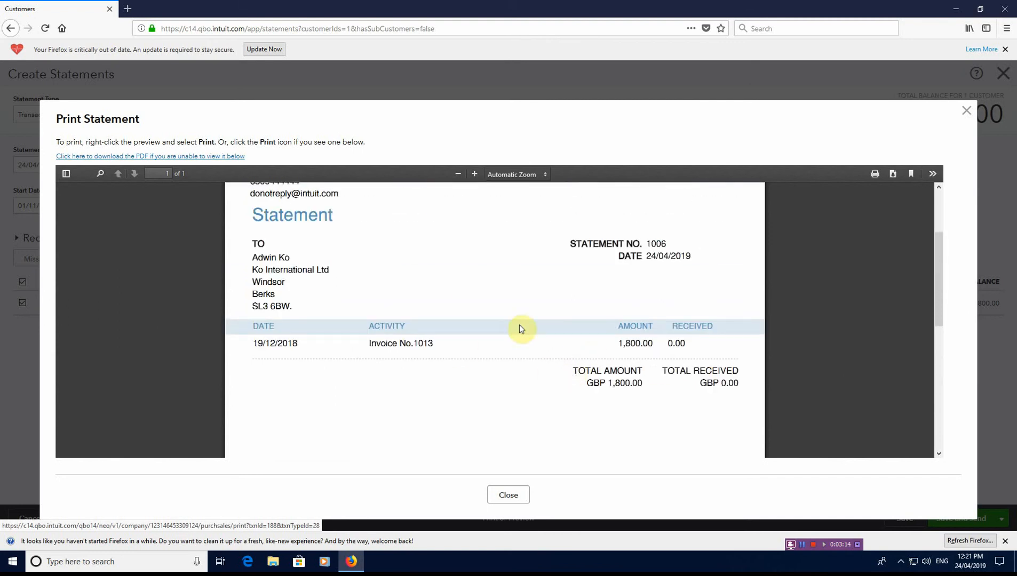
scroll(450, 328, "up", 1)
scroll(452, 329, "down", 5)
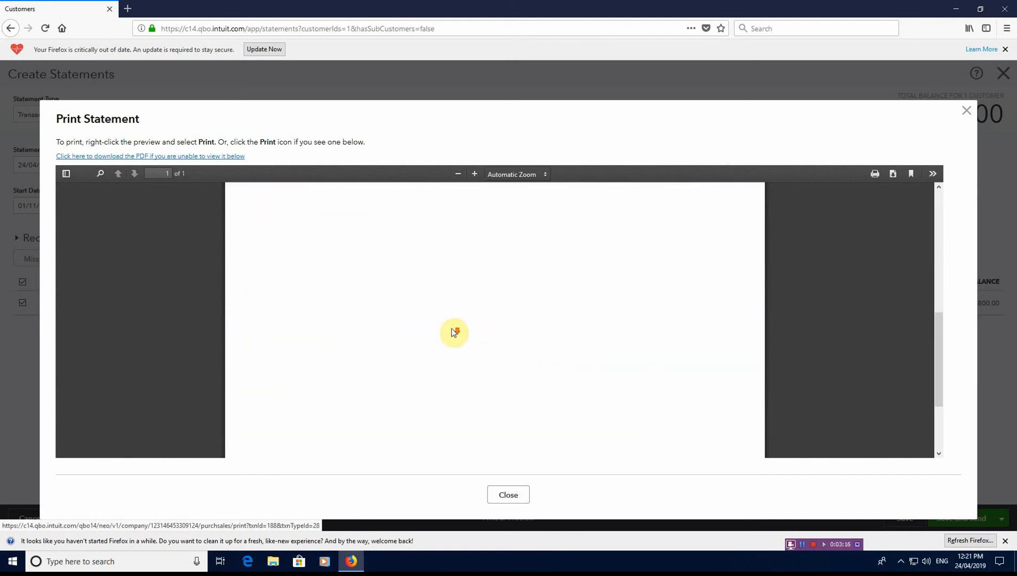
scroll(453, 330, "up", 2)
scroll(453, 330, "up", 4)
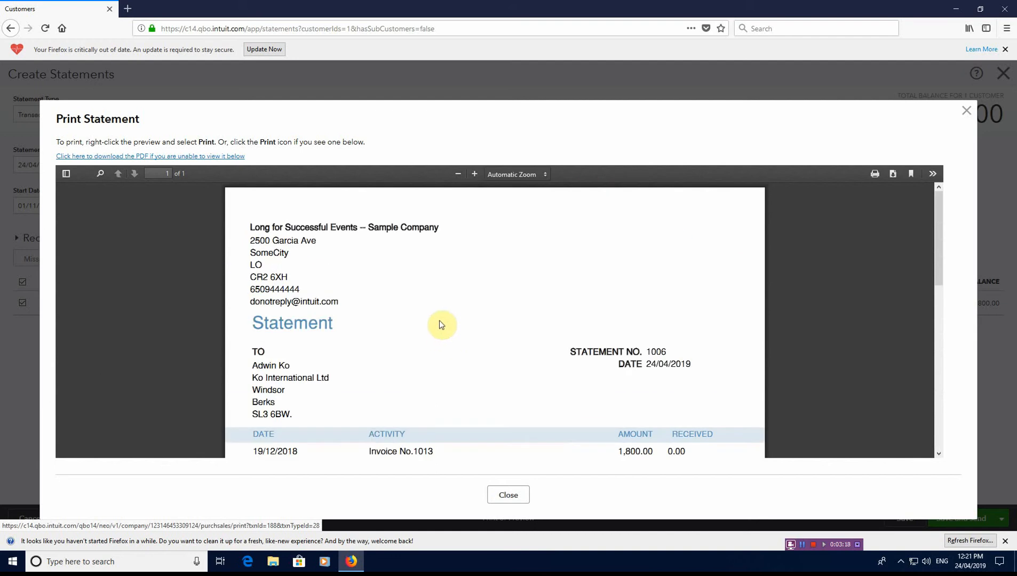
left_click(508, 495)
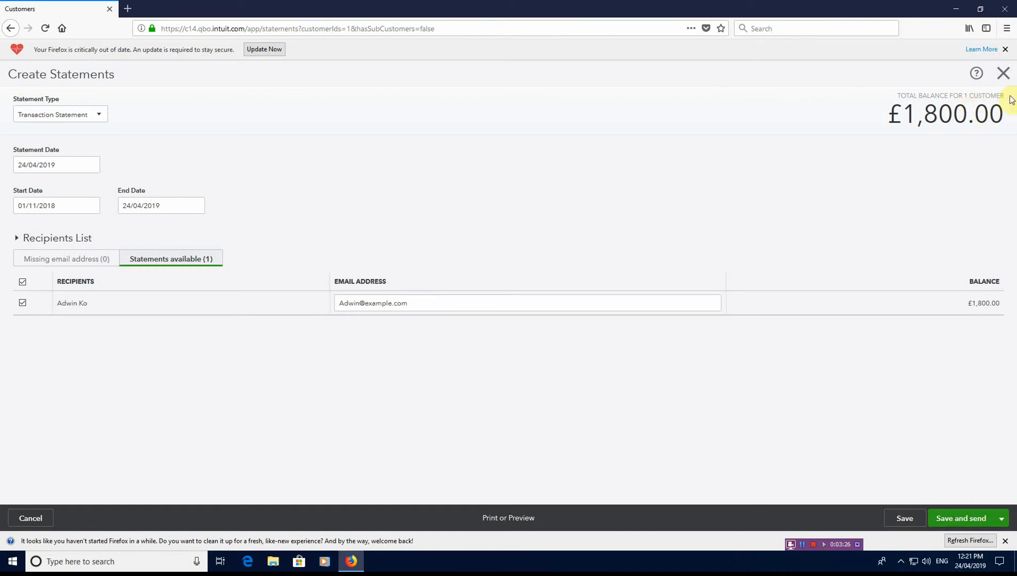
left_click(1002, 74)
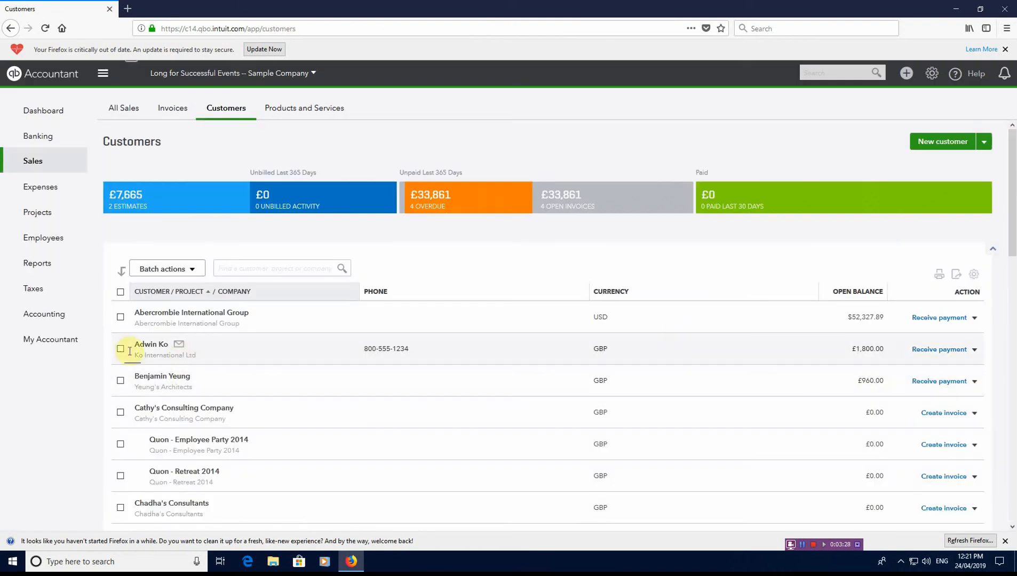
Select all customers in the list and start creating statements for them as a batch
left_click(121, 292)
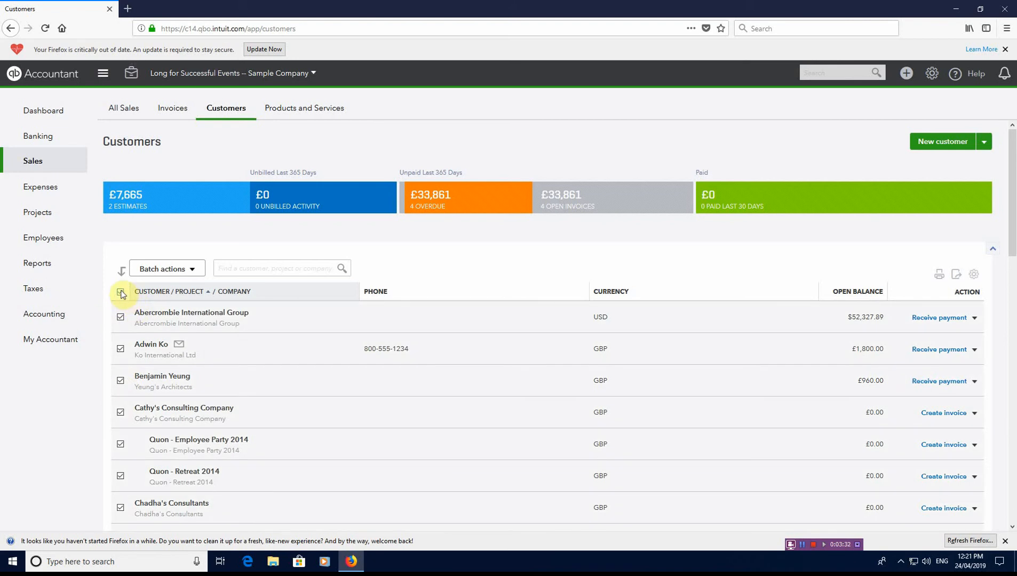
left_click(181, 268)
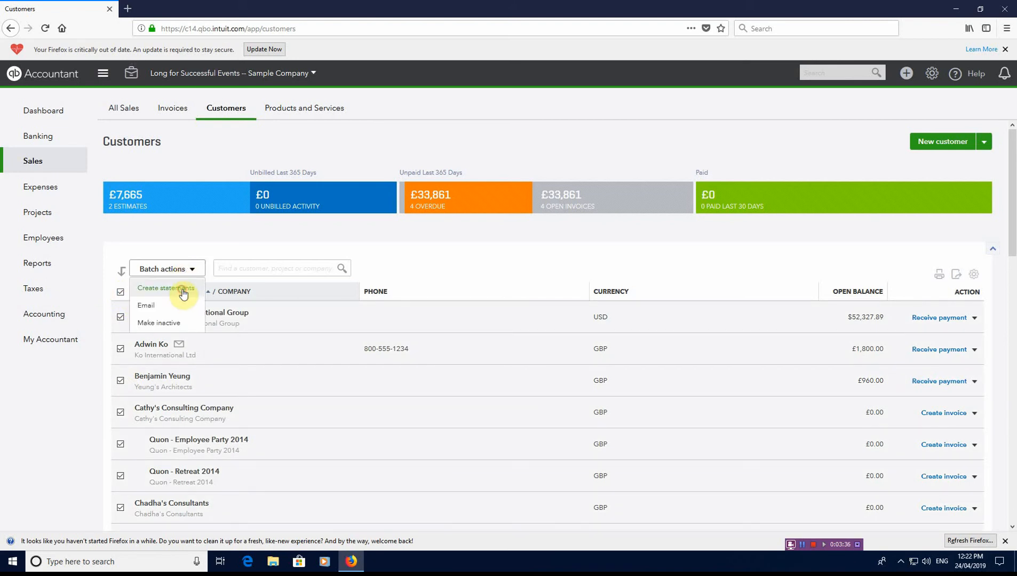
left_click(182, 289)
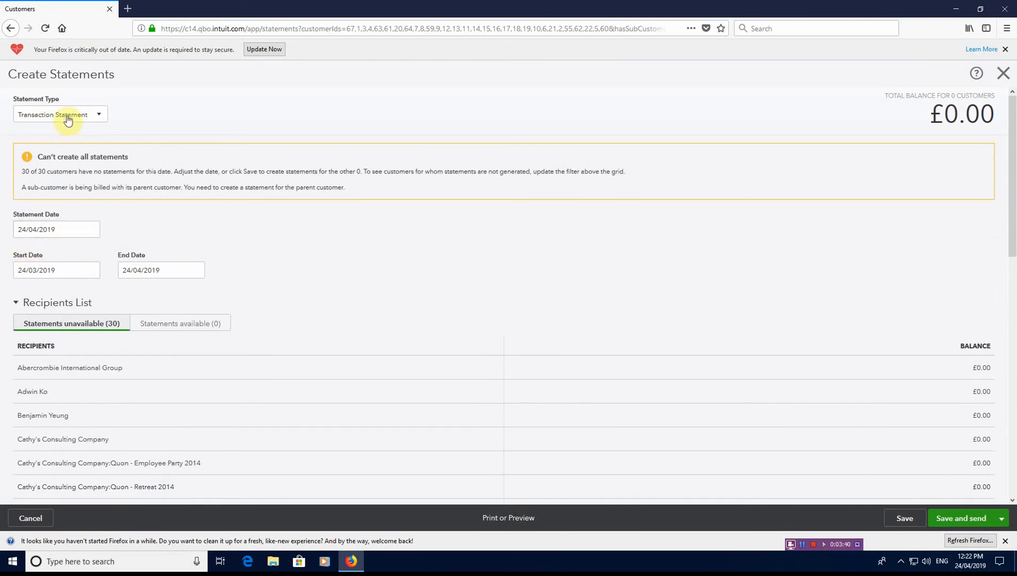
Set the batch statements' period from 01/12/2018 to 31/03/2019, apply it and dismiss the Apply hint
left_click_drag(77, 275, 27, 271)
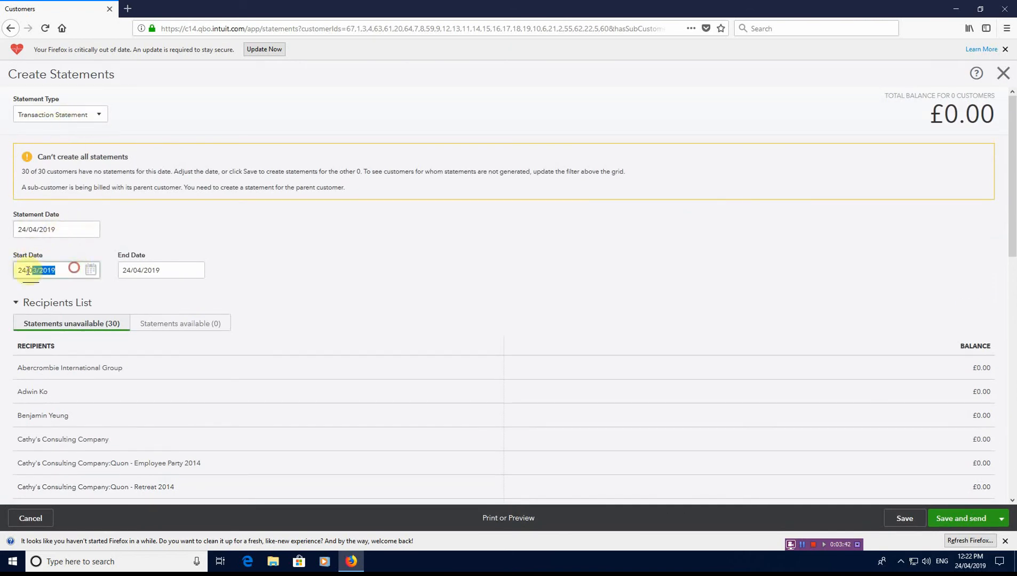
key("BackSpace")
key("BackSpace")
key("BackSpace")
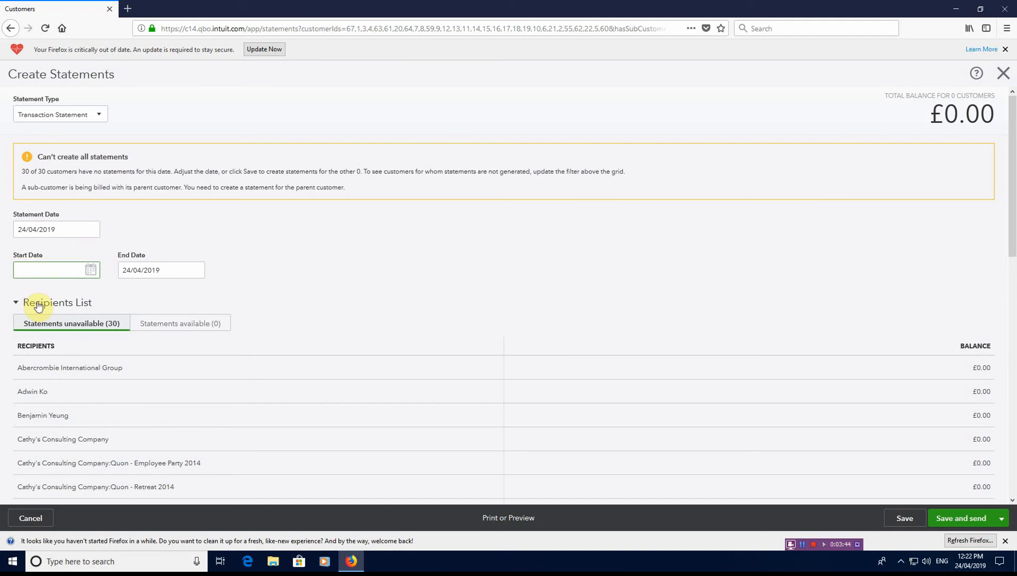
type("01/12/2018")
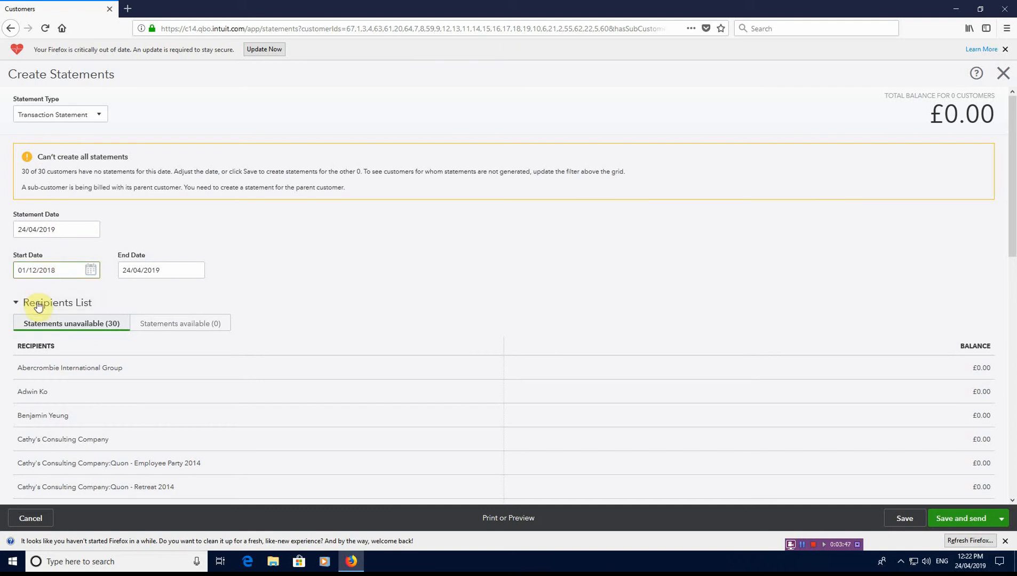
key("Tab")
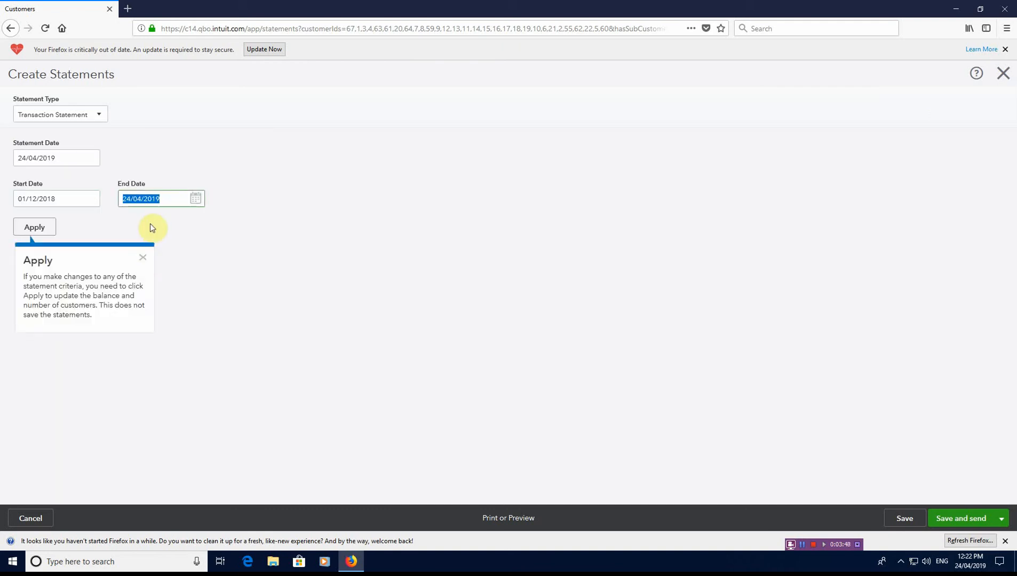
type("31/03/2019")
left_click(29, 228)
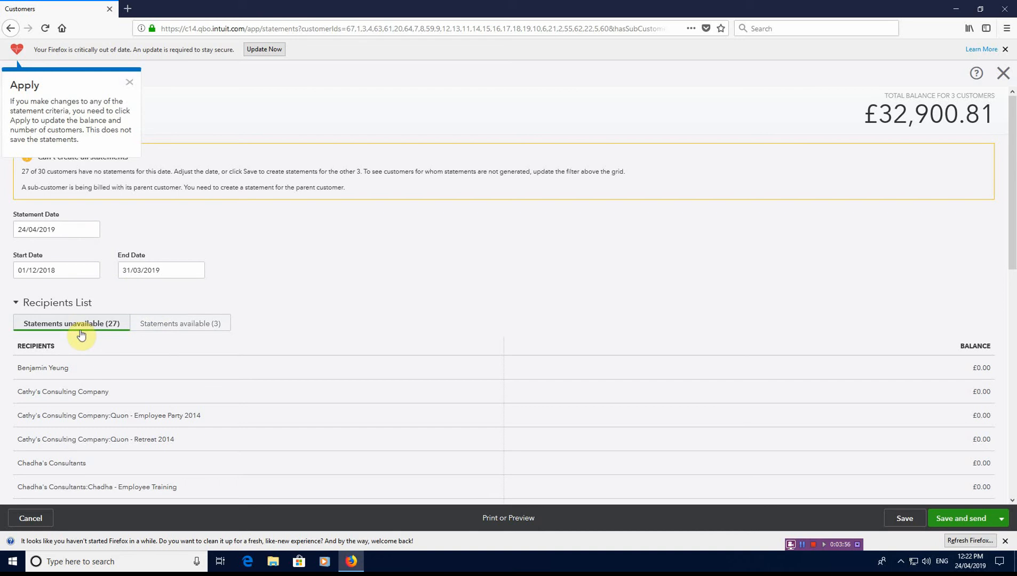
left_click(129, 82)
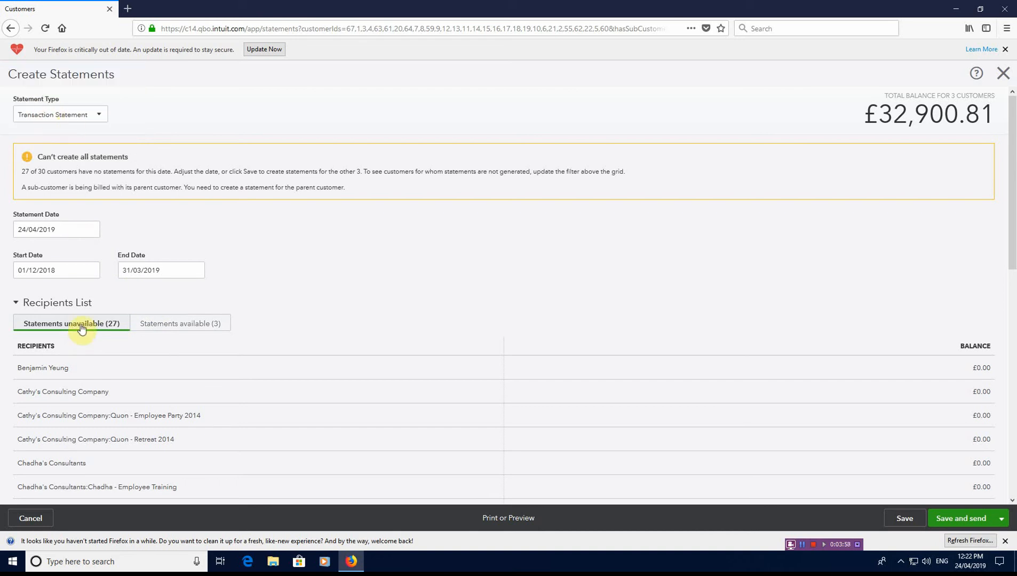
Look through the list of recipients whose statements are unavailable for the chosen period
scroll(155, 341, "down", 3)
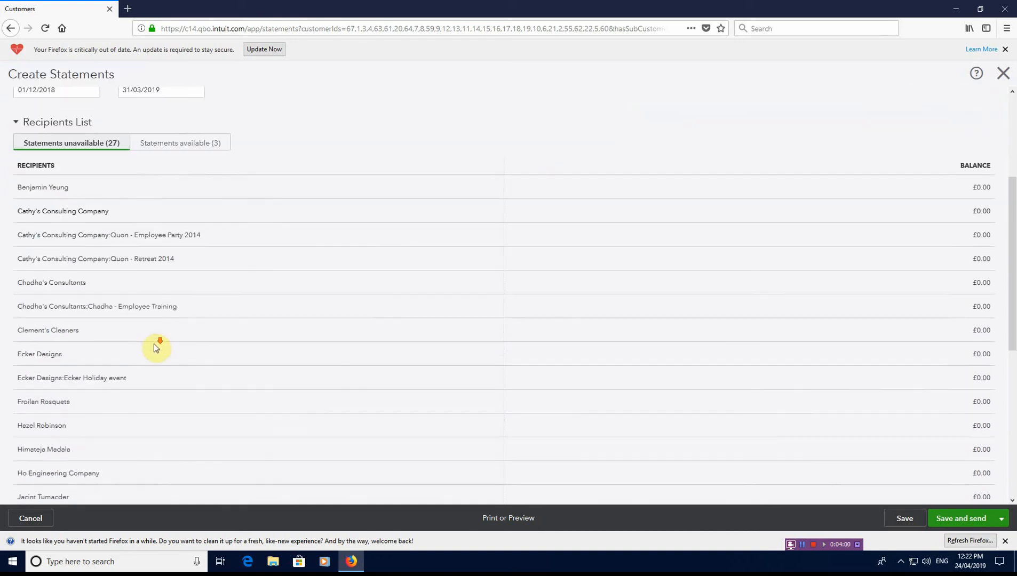
scroll(154, 347, "down", 2)
scroll(155, 347, "up", 5)
scroll(155, 347, "down", 8)
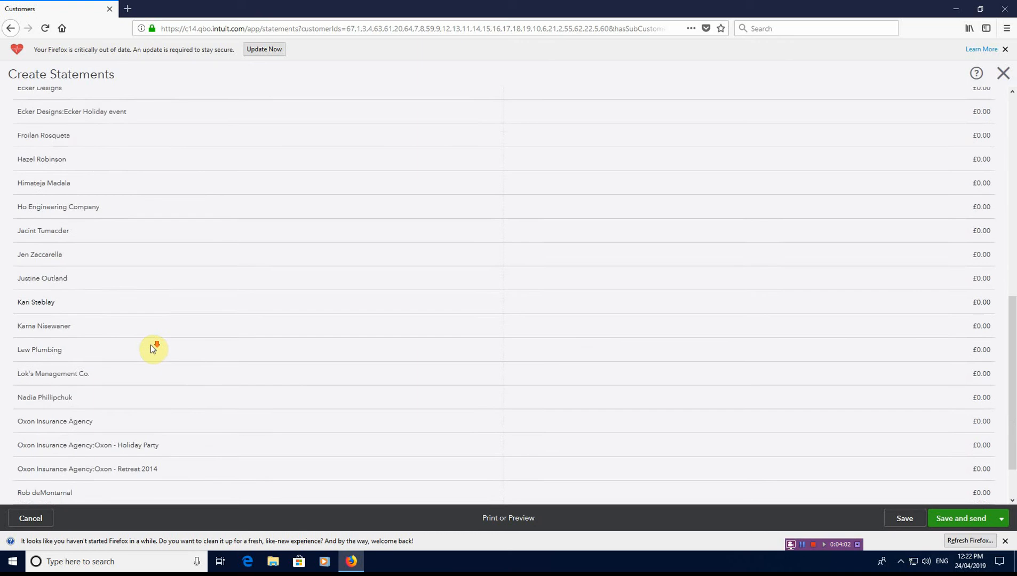
scroll(151, 346, "down", 1)
scroll(152, 347, "up", 10)
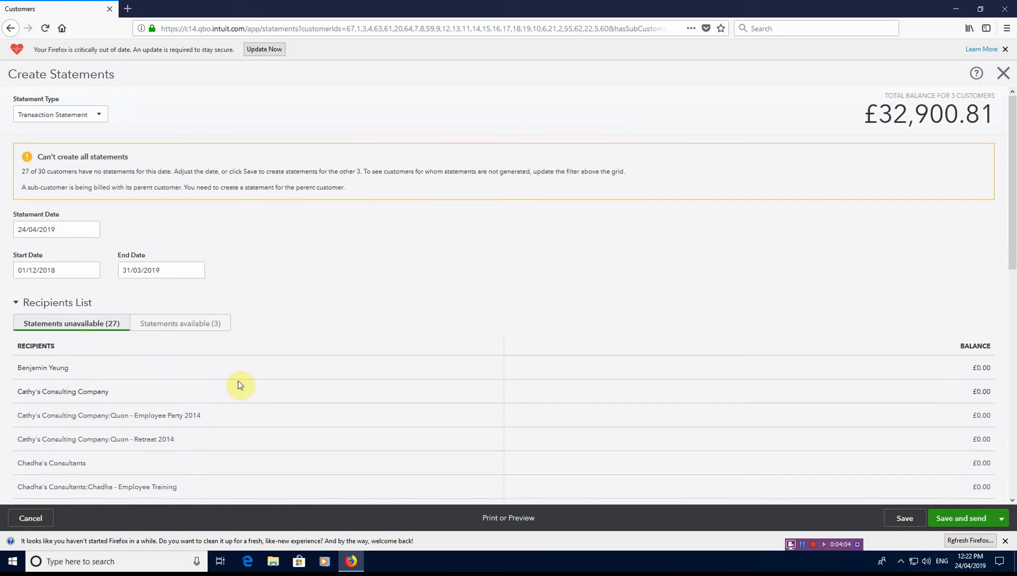
Review the recipients without statements, show those with statements available, and leave the batch statement form without saving
scroll(790, 397, "down", 8)
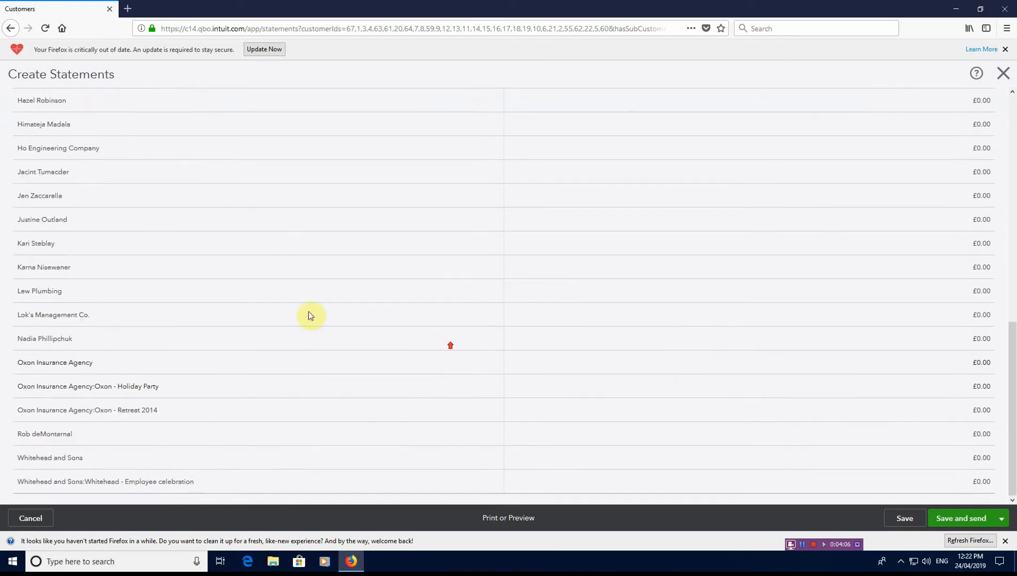
scroll(309, 316, "up", 8)
left_click(166, 276)
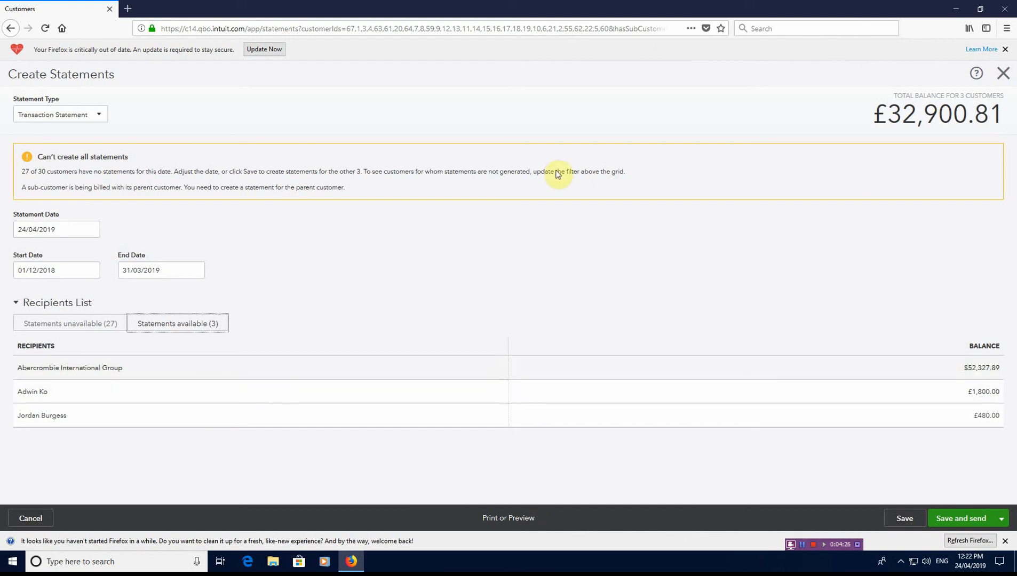
left_click(1004, 73)
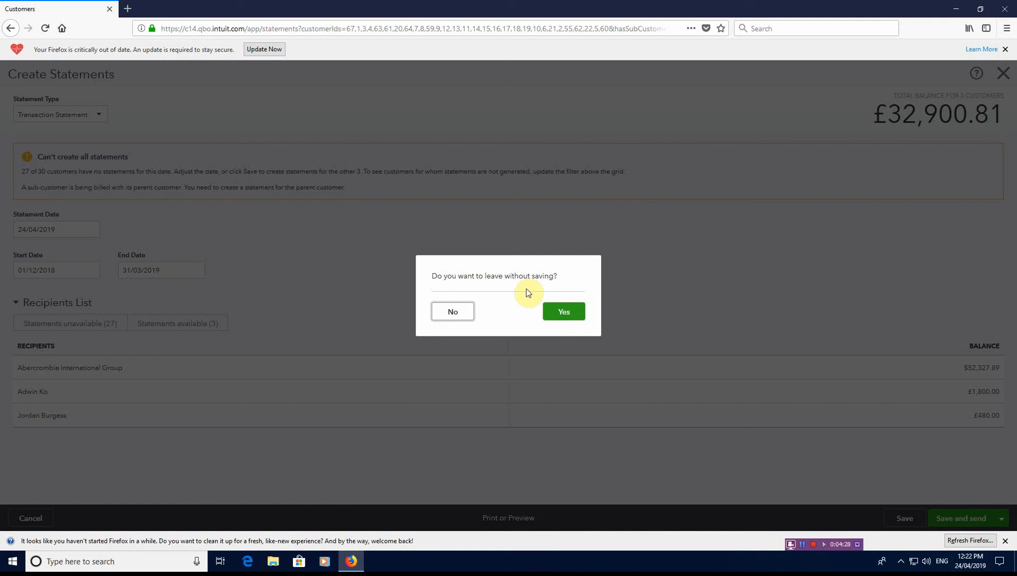
left_click(572, 317)
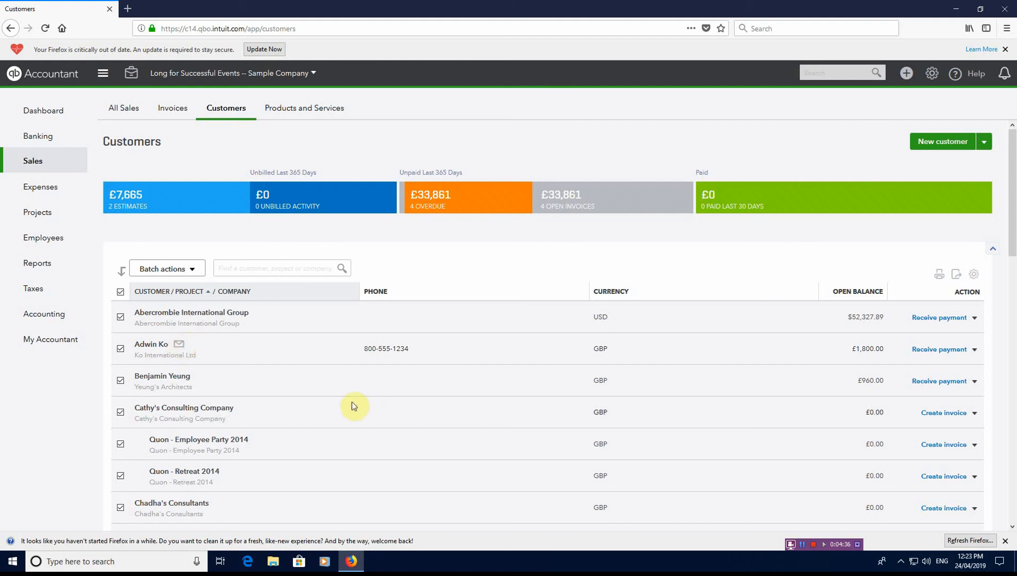
Look through the whole customer list and open the Abercrombie International Group customer record
scroll(266, 347, "down", 10)
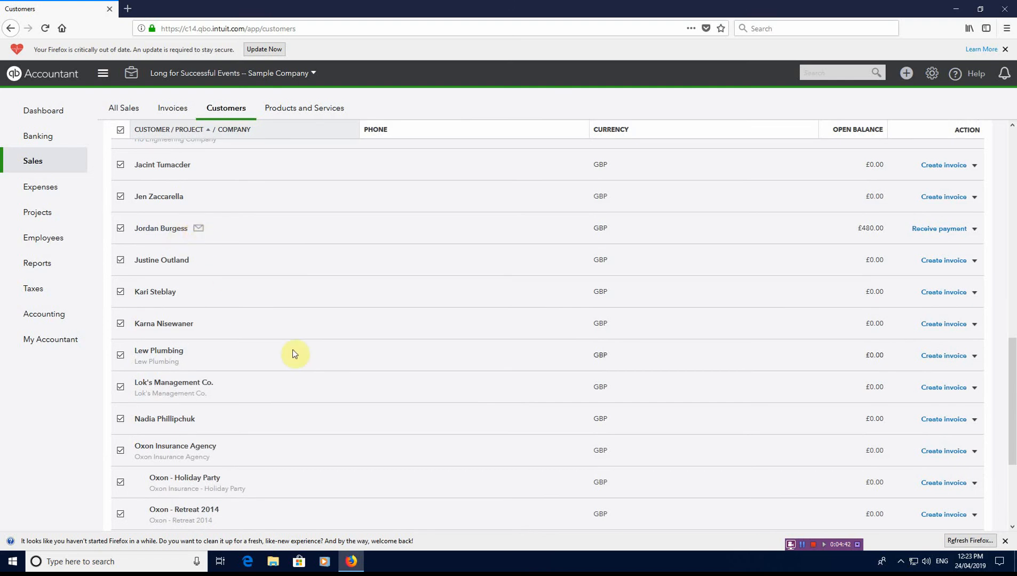
scroll(302, 366, "down", 3)
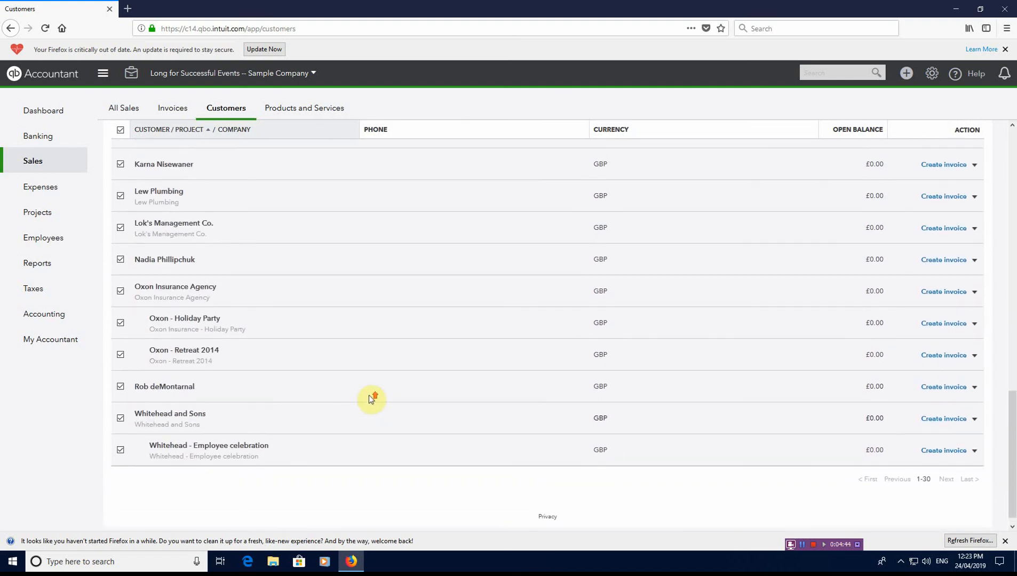
scroll(368, 399, "up", 6)
scroll(363, 396, "up", 10)
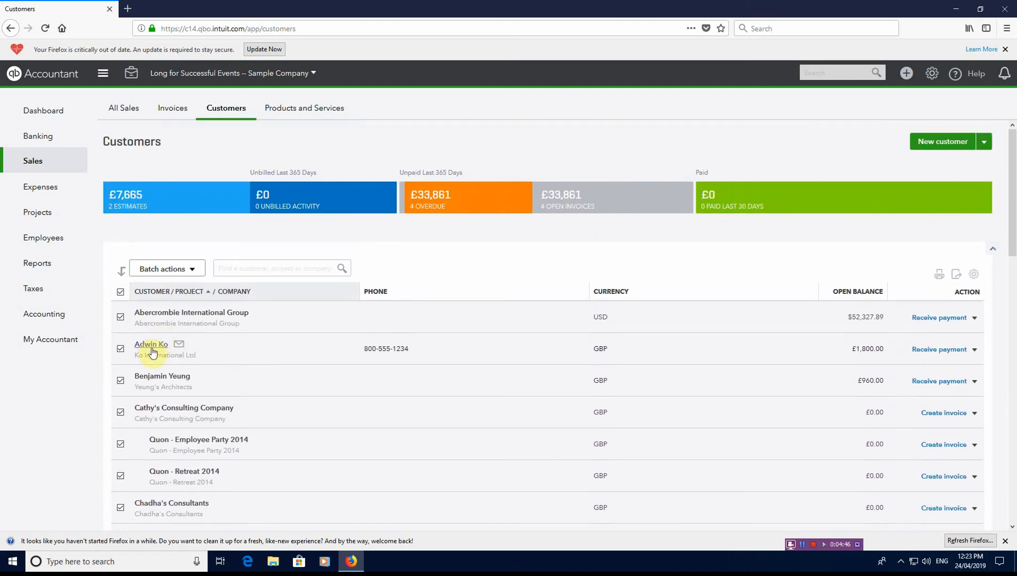
left_click(162, 313)
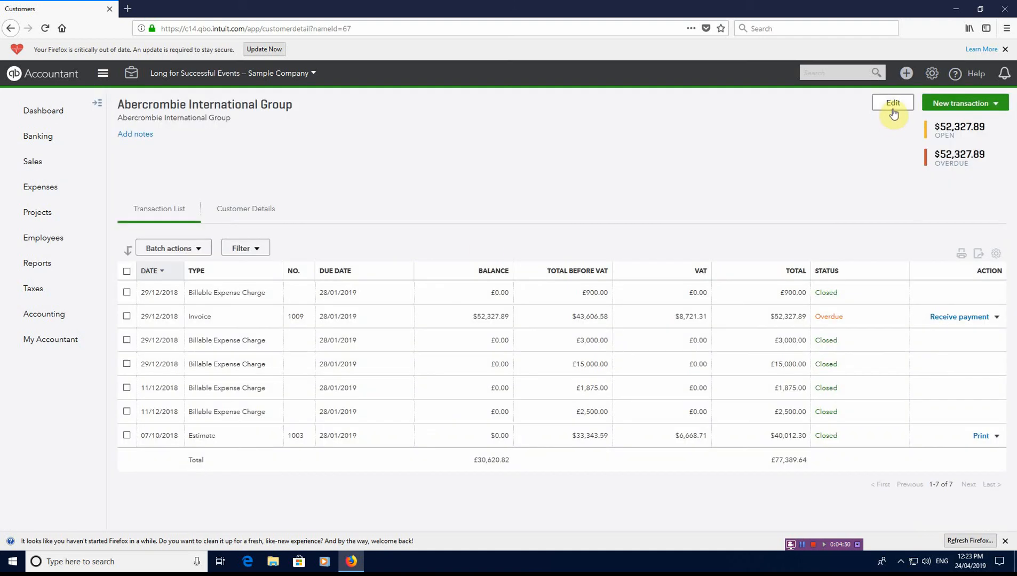
Open the customer's information for editing, go to the Email field, and close the form without saving
left_click(893, 111)
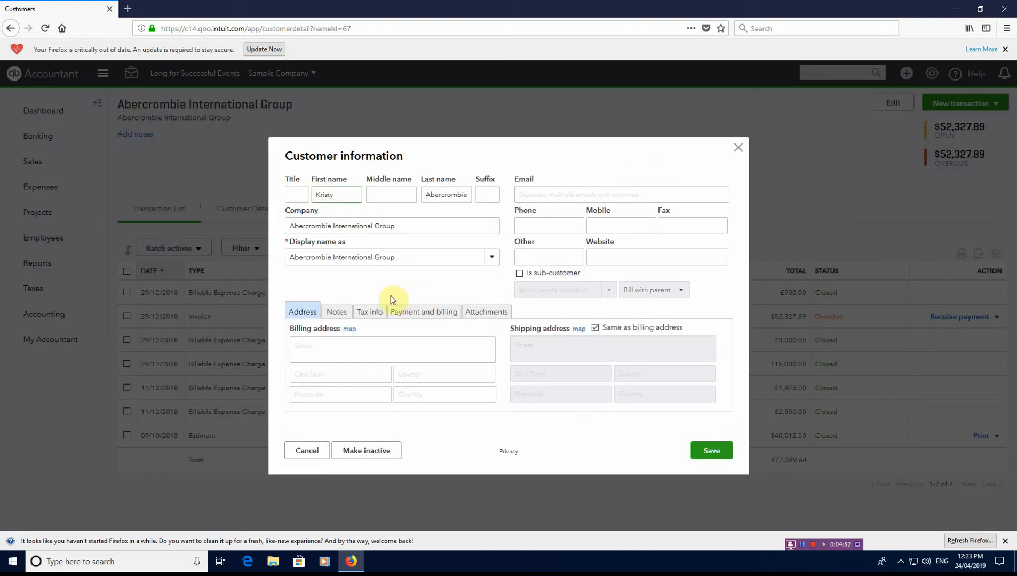
left_click(528, 196)
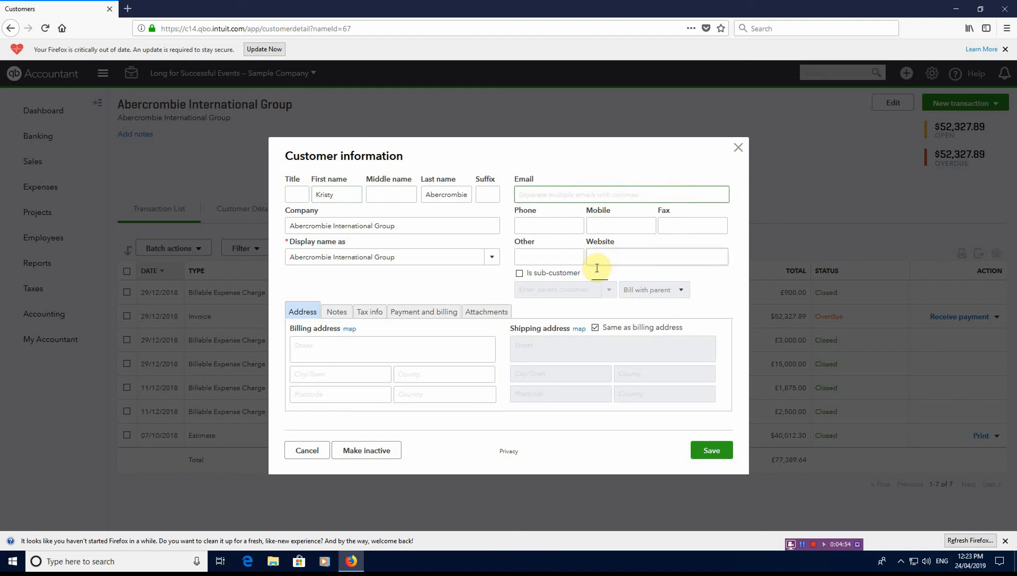
left_click(738, 148)
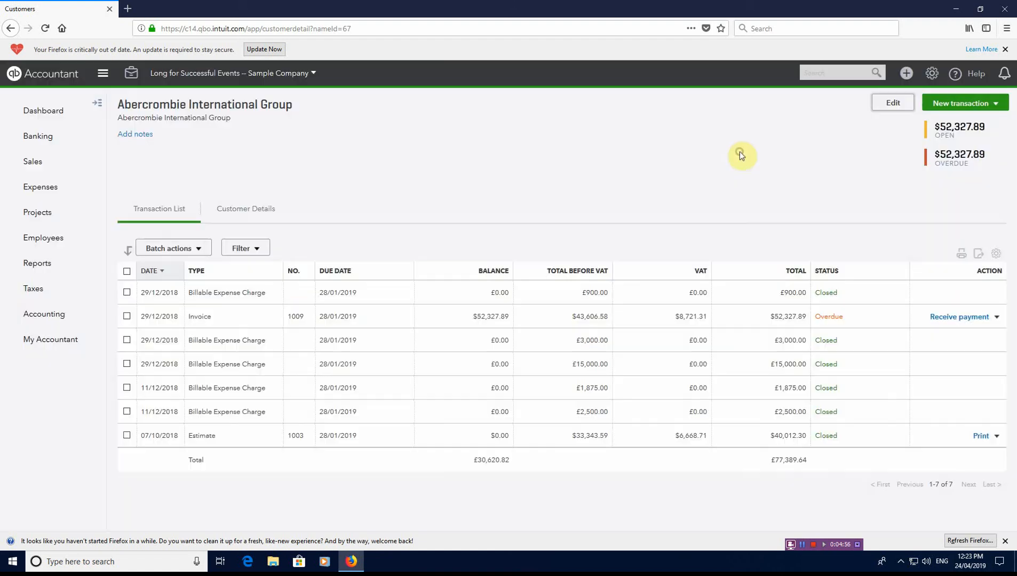